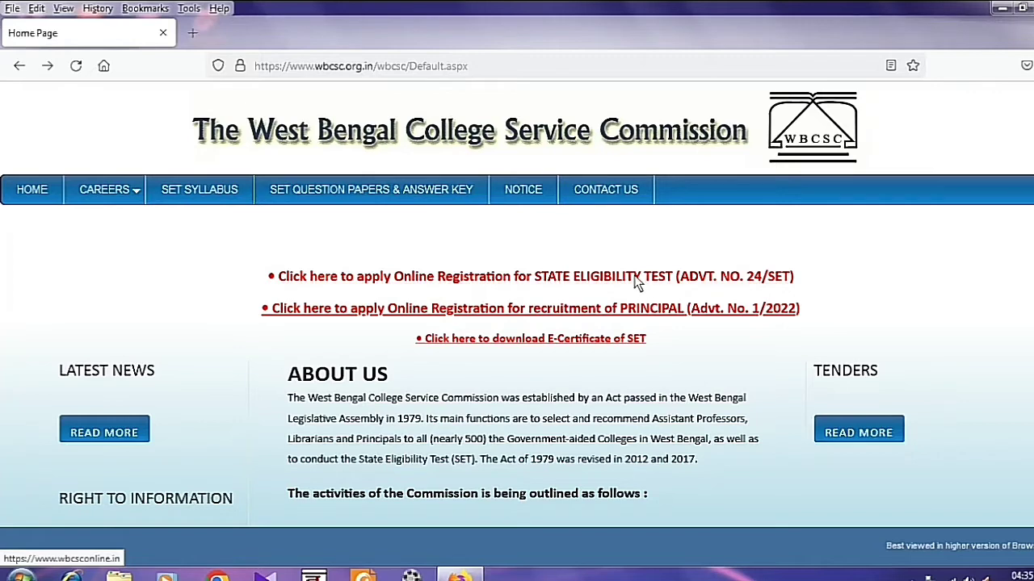
# Open the SET online registration link and choose Apply Now for notice 24/SET.
pyautogui.click(518, 271)
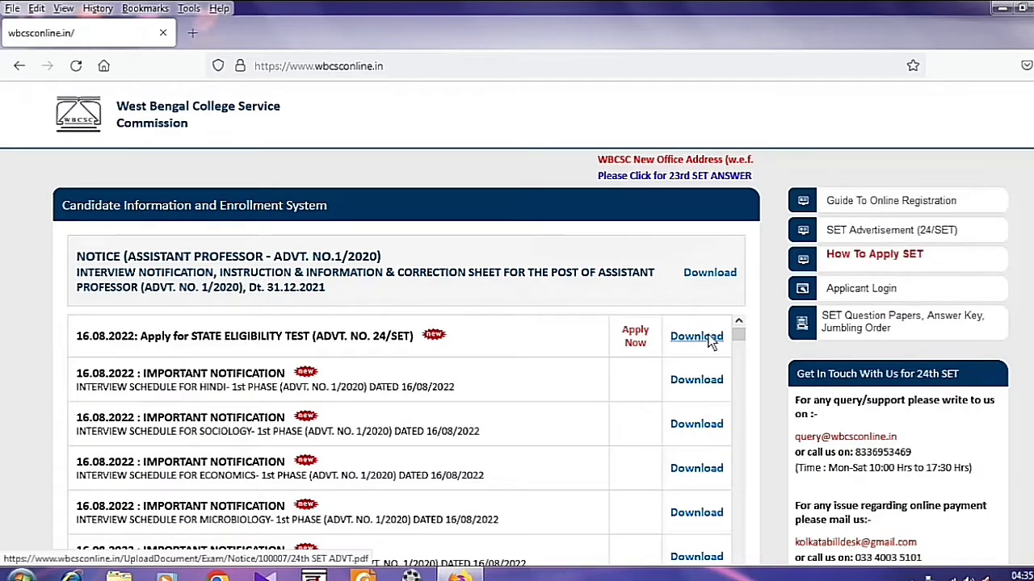
pyautogui.click(636, 340)
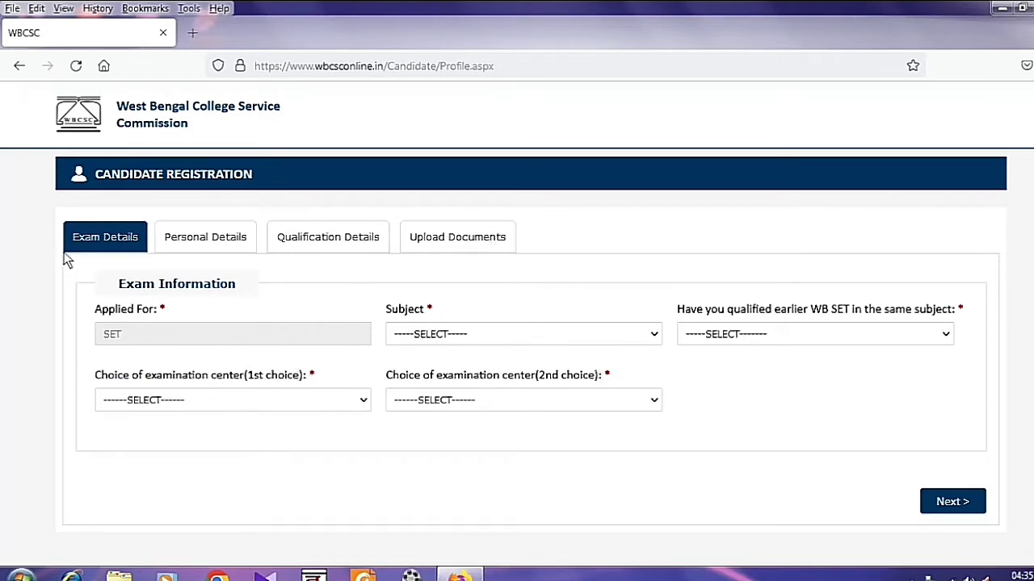
# Select HISTORY -08 as the subject and answer NO to having qualified SET earlier.
pyautogui.click(442, 336)
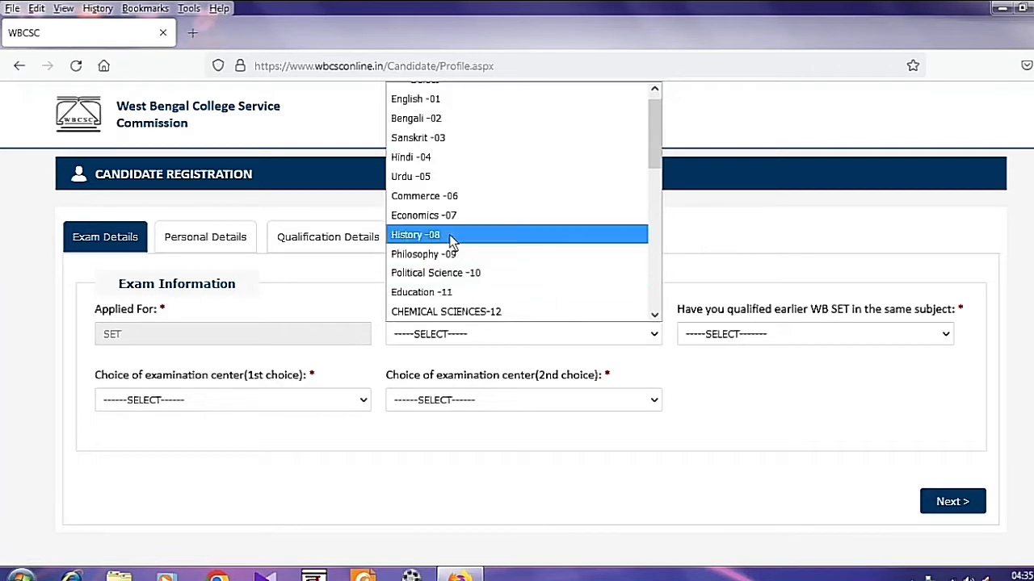
pyautogui.click(453, 235)
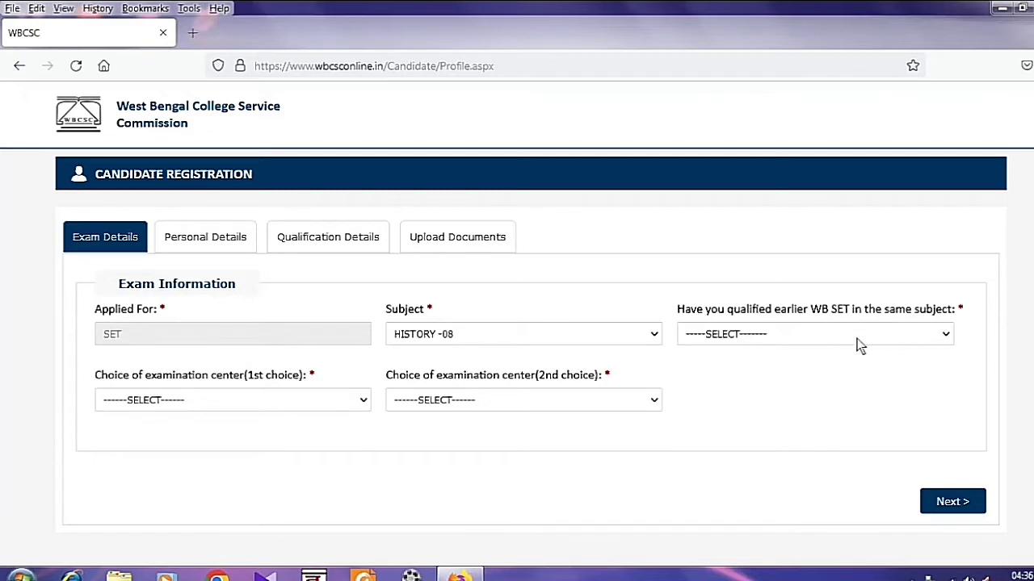
pyautogui.click(709, 334)
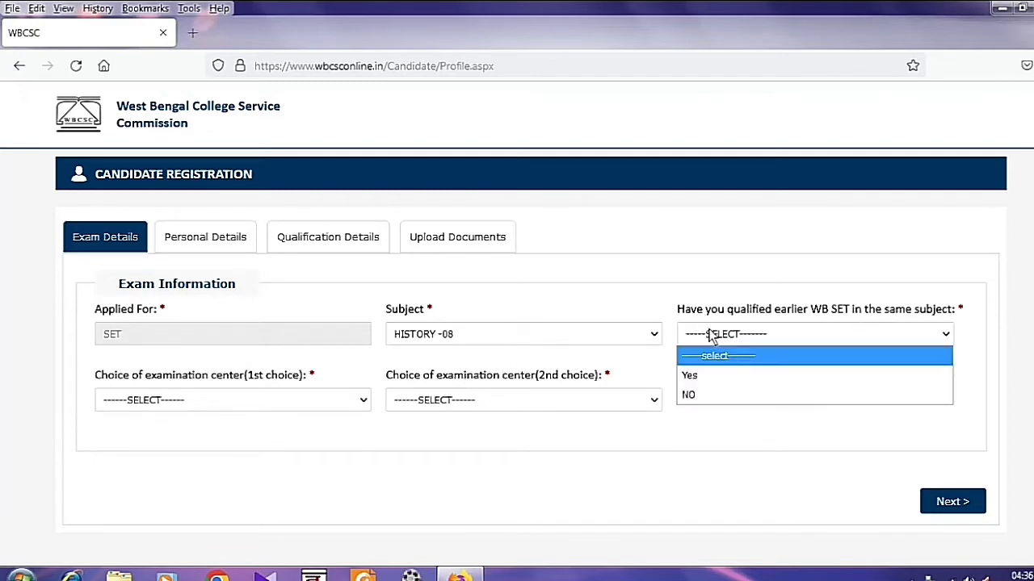
pyautogui.click(696, 396)
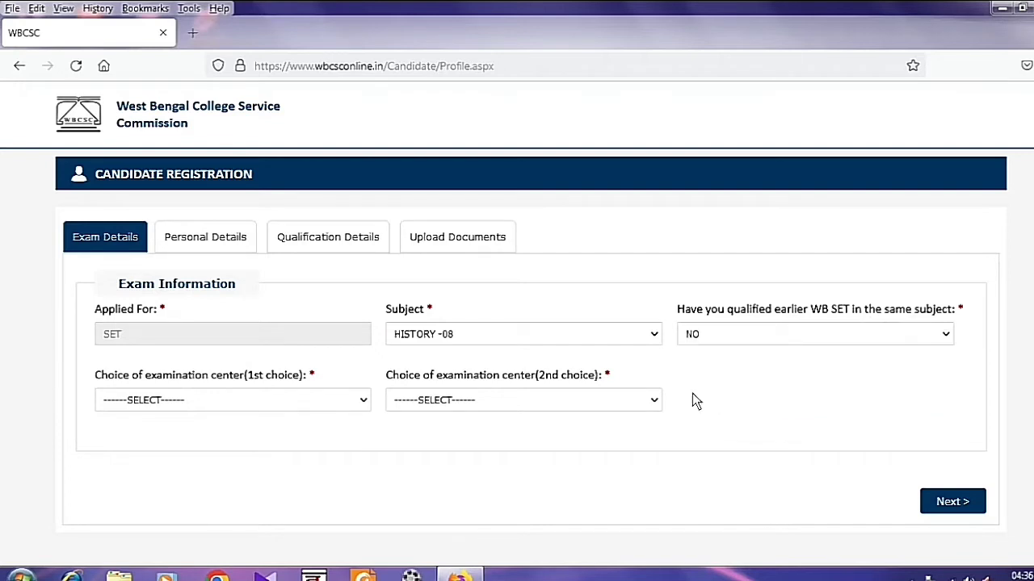
# Pick MURISHIDABAD and MALDA as first and second exam centres, then continue to Personal Details.
pyautogui.click(144, 403)
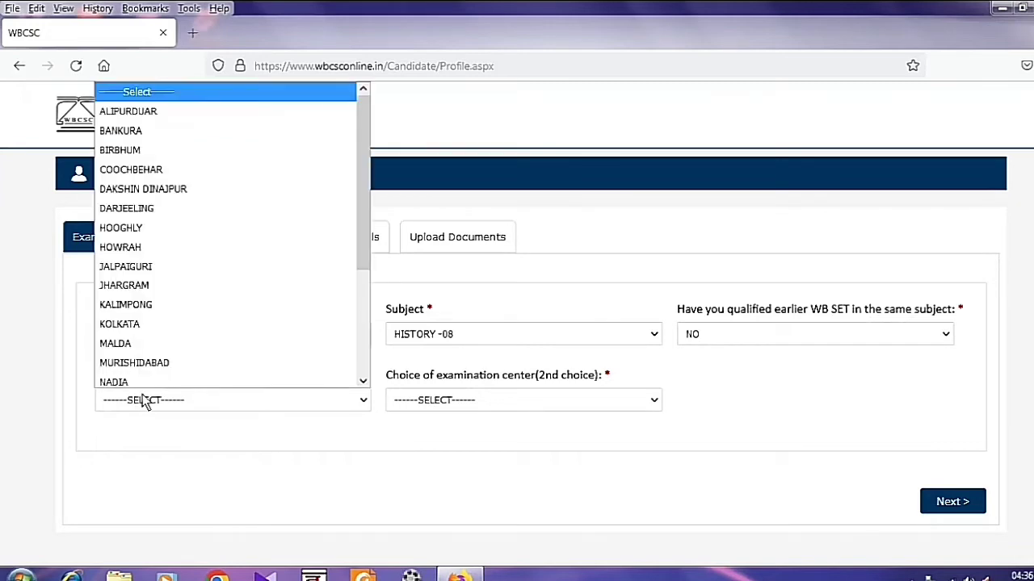
pyautogui.click(134, 358)
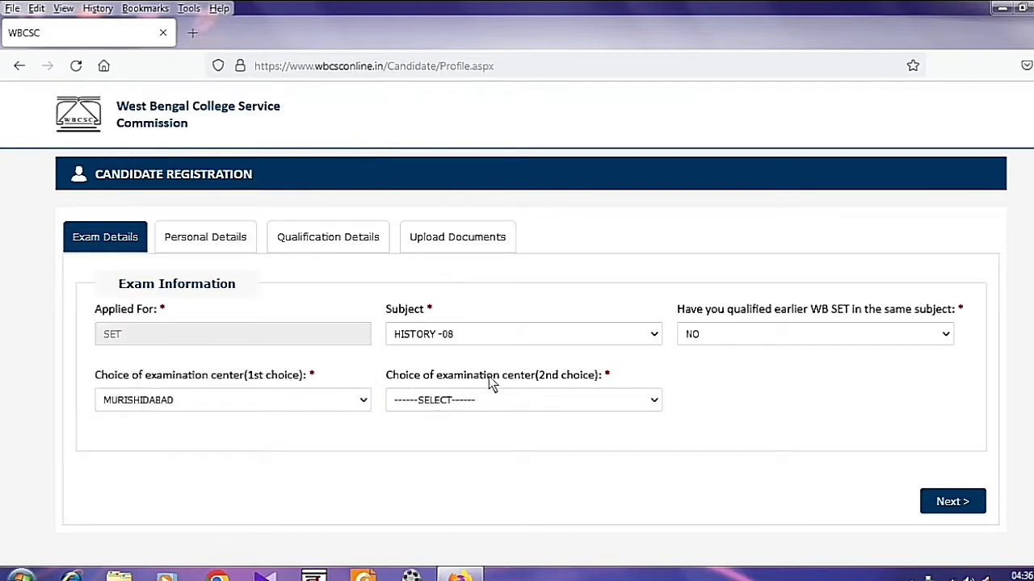
pyautogui.click(494, 401)
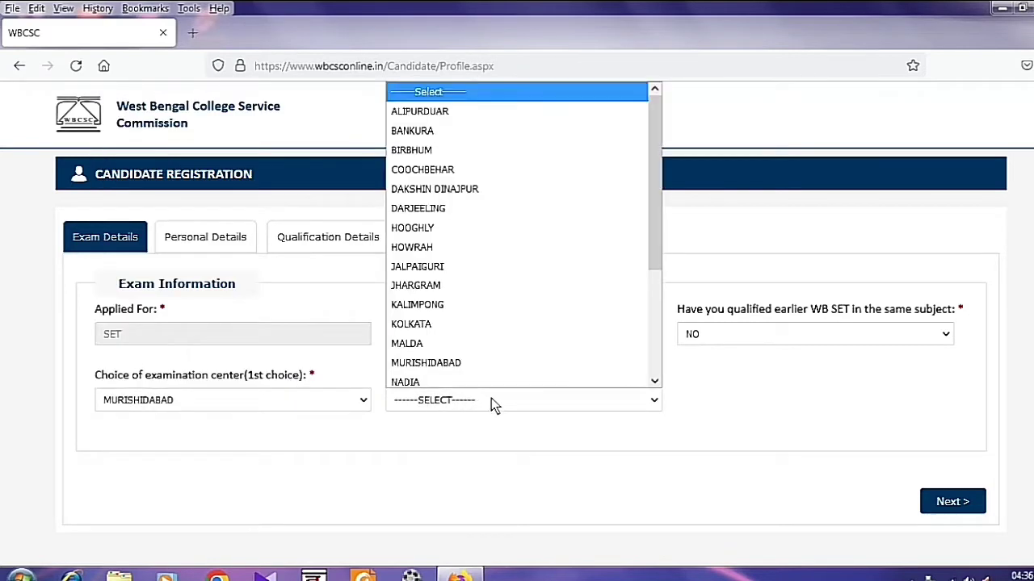
pyautogui.click(455, 347)
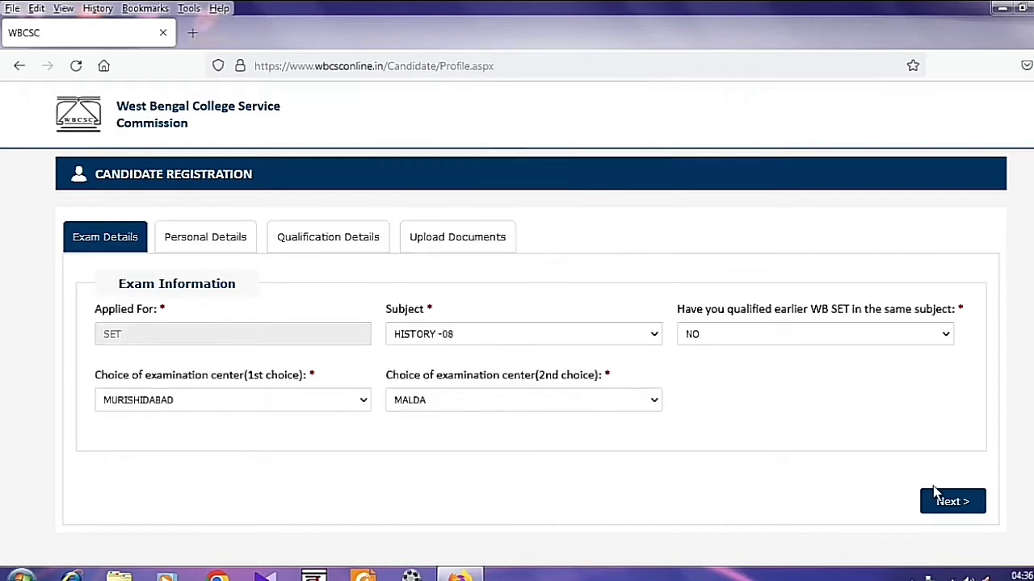
pyautogui.click(950, 502)
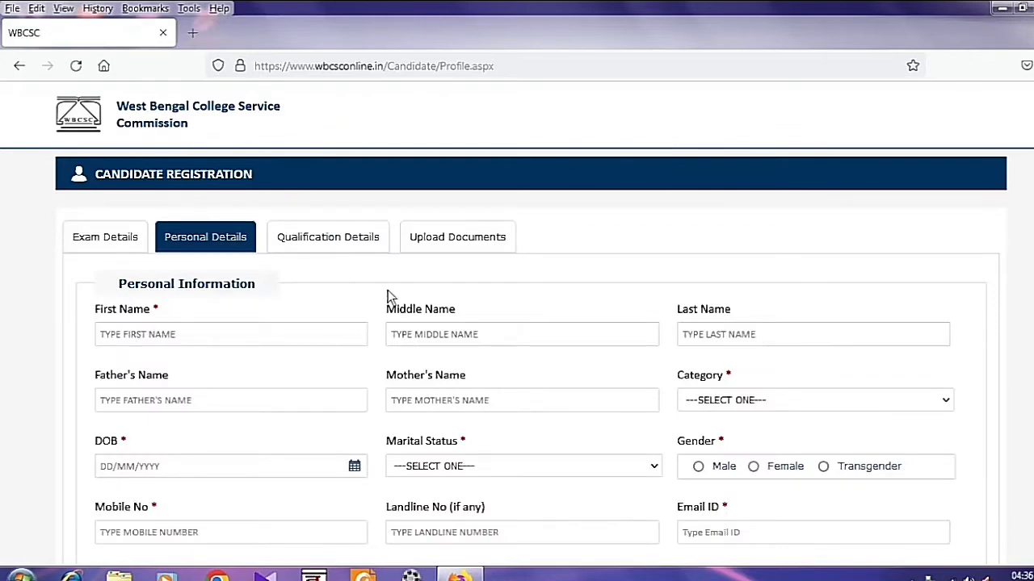
# Step through the name fields and set category to OTHER BACKWARD CLASS-A (NON CREAMY LAYER).
pyautogui.scroll(-3, 569, 406)
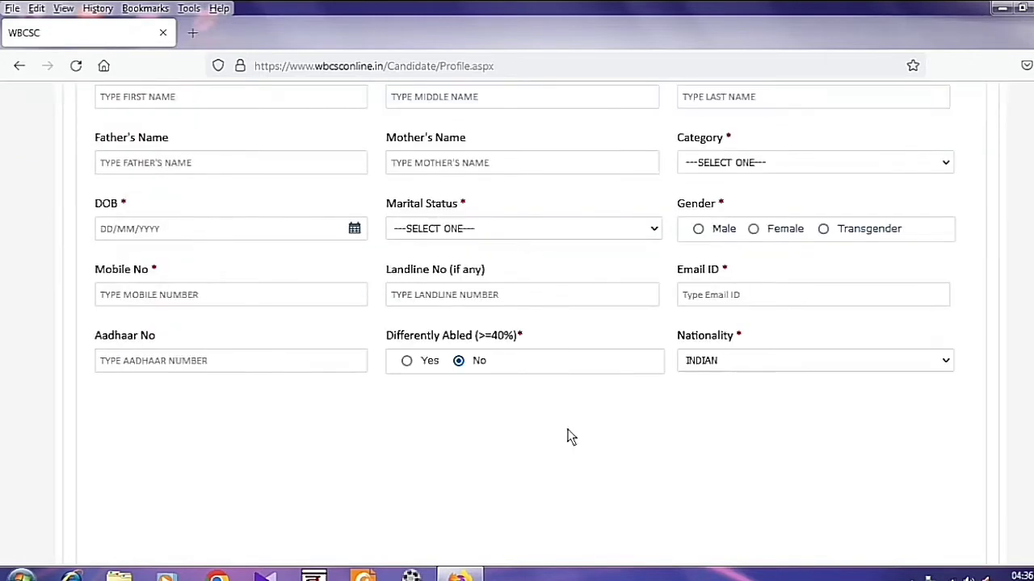
pyautogui.scroll(3, 571, 428)
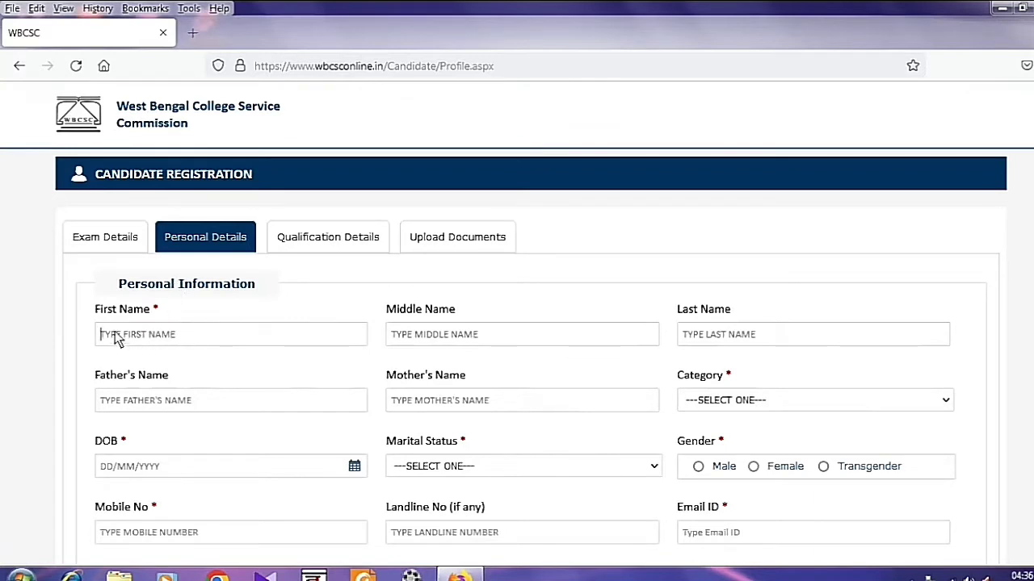
pyautogui.click(453, 335)
pyautogui.click(743, 334)
pyautogui.click(189, 399)
pyautogui.click(418, 404)
pyautogui.click(749, 400)
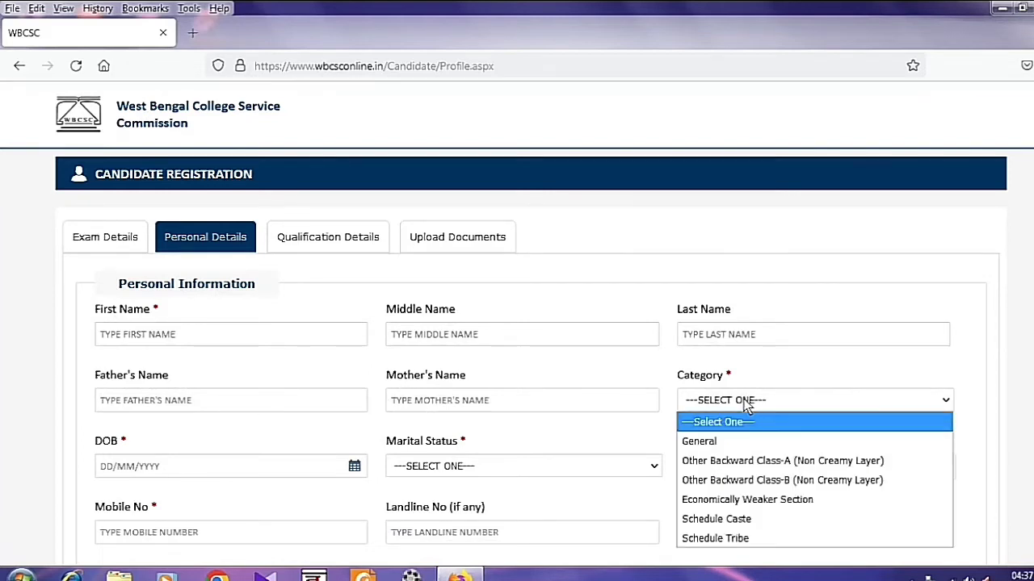
pyautogui.click(762, 462)
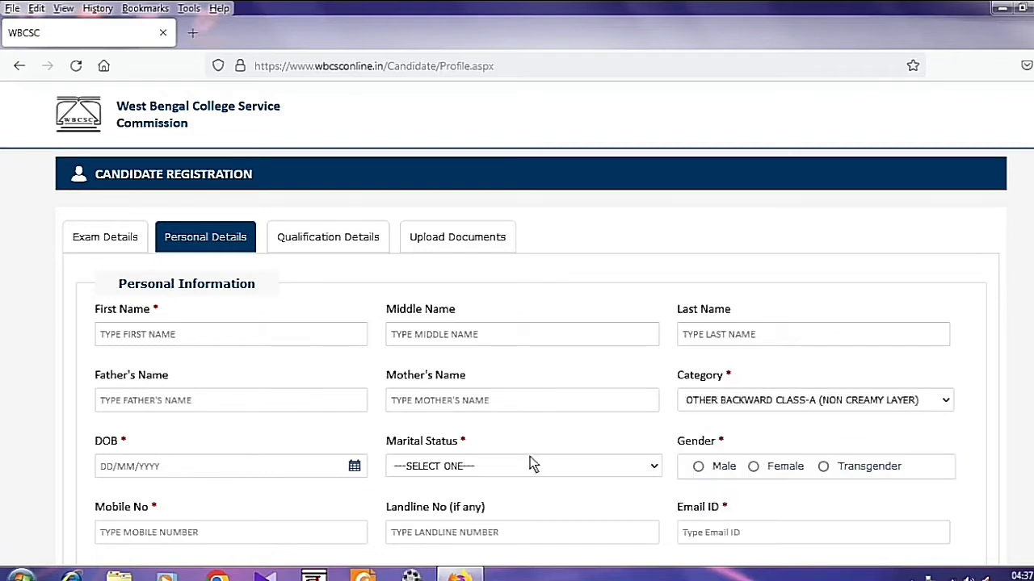
# Set date of birth to 10/06/2015, marital status Single and gender Male.
pyautogui.click(174, 467)
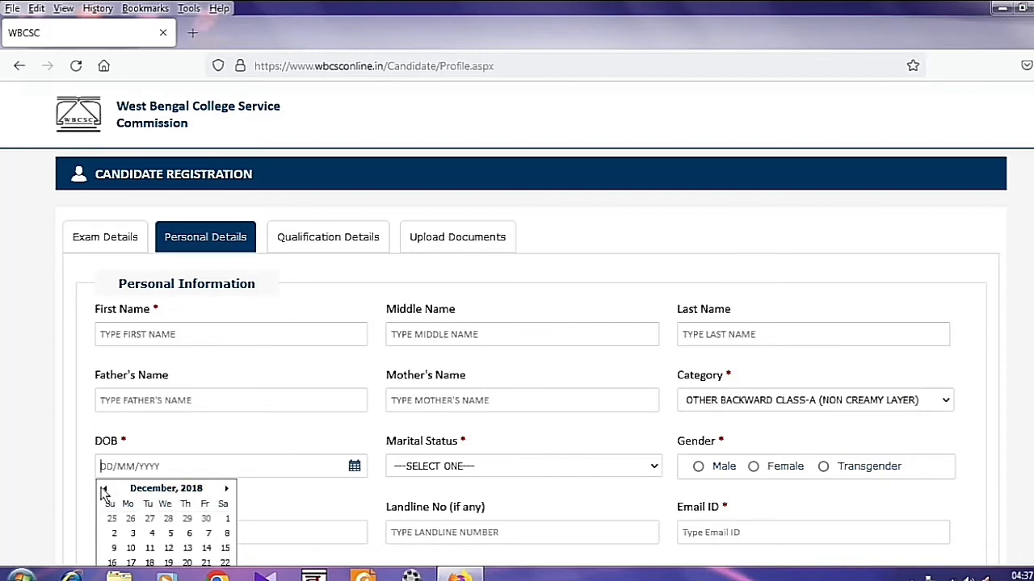
pyautogui.doubleClick(104, 490)
pyautogui.click(104, 491)
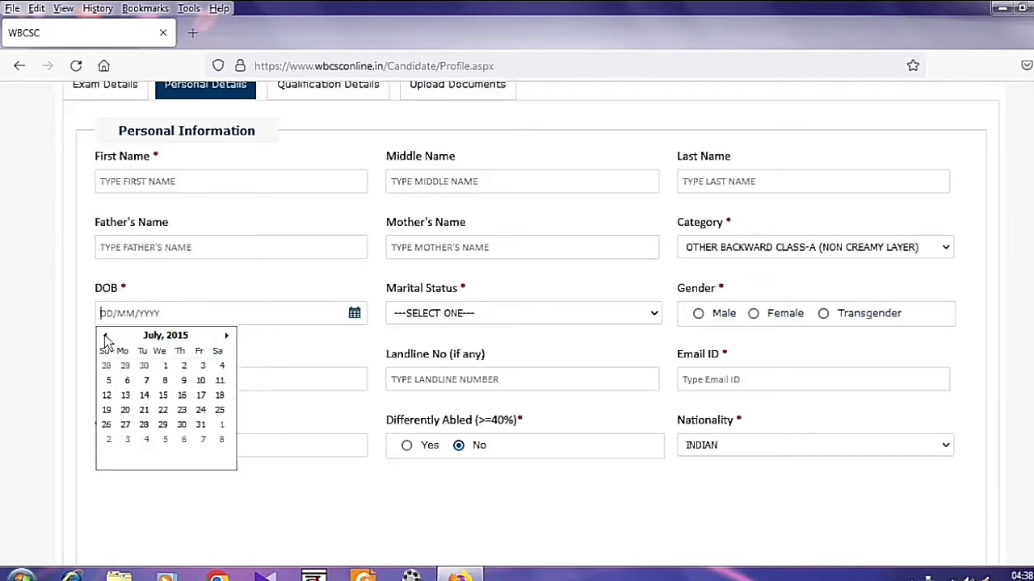
pyautogui.click(105, 335)
pyautogui.click(167, 381)
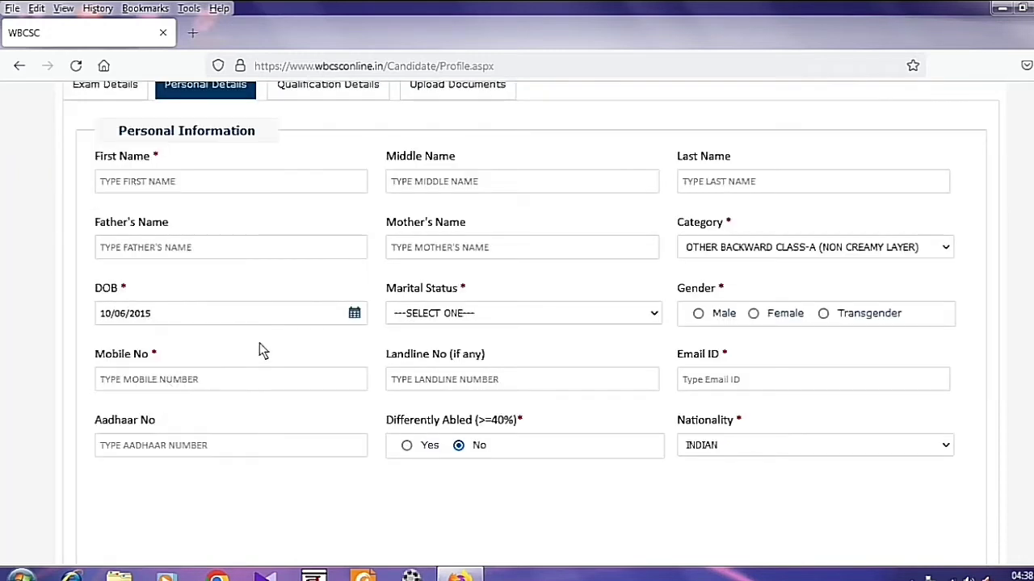
pyautogui.click(444, 317)
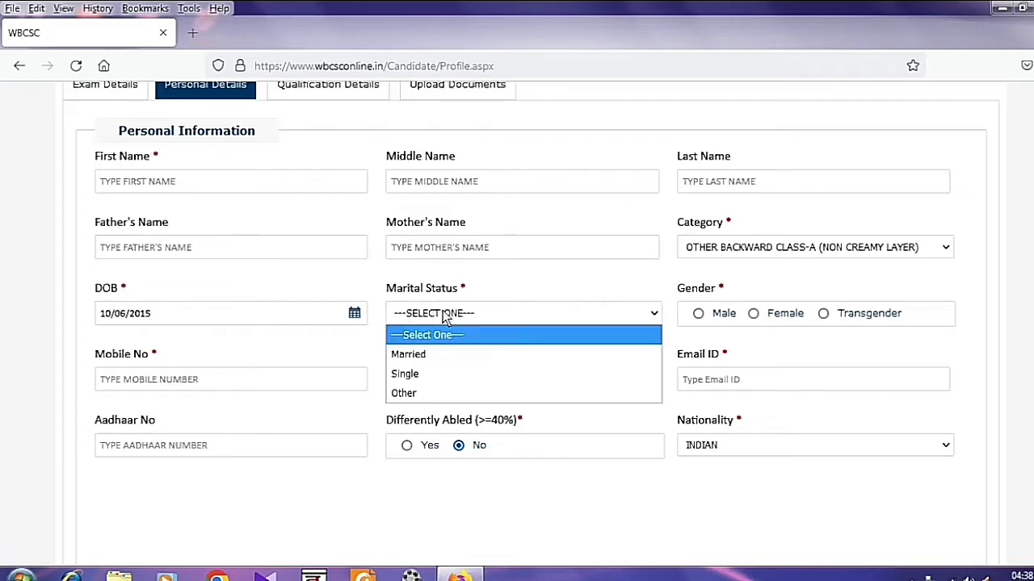
pyautogui.click(428, 380)
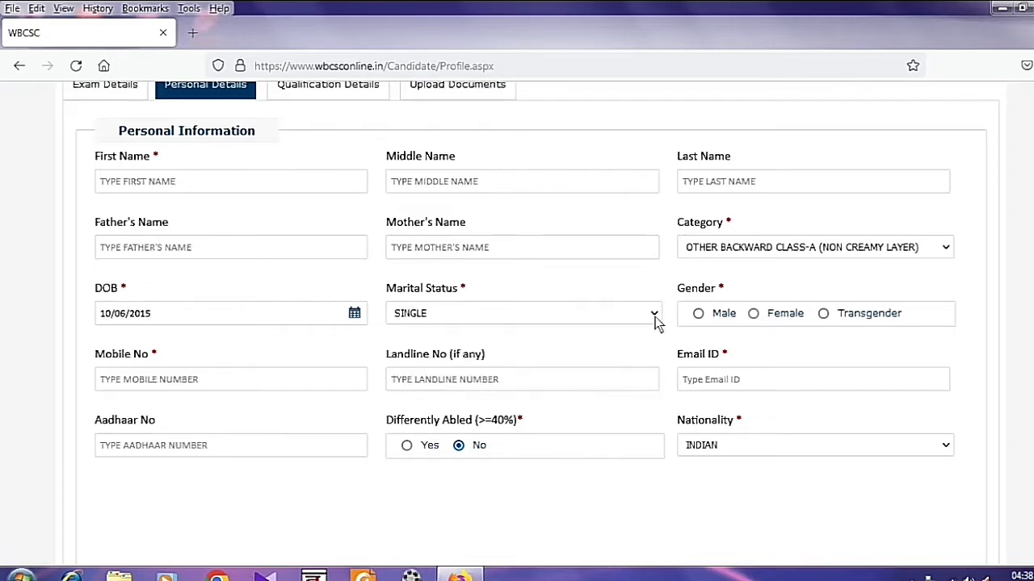
pyautogui.click(698, 314)
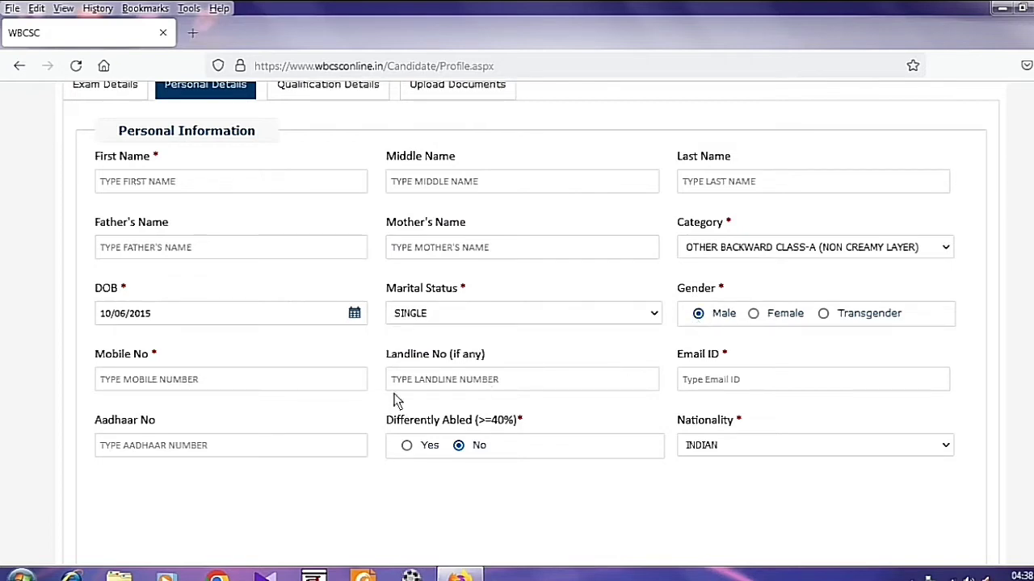
# Paste the candidate's mobile number and type the Aadhaar number.
pyautogui.click(224, 385)
pyautogui.hotkey('ctrl', 'v')
pyautogui.scroll(-1, 455, 332)
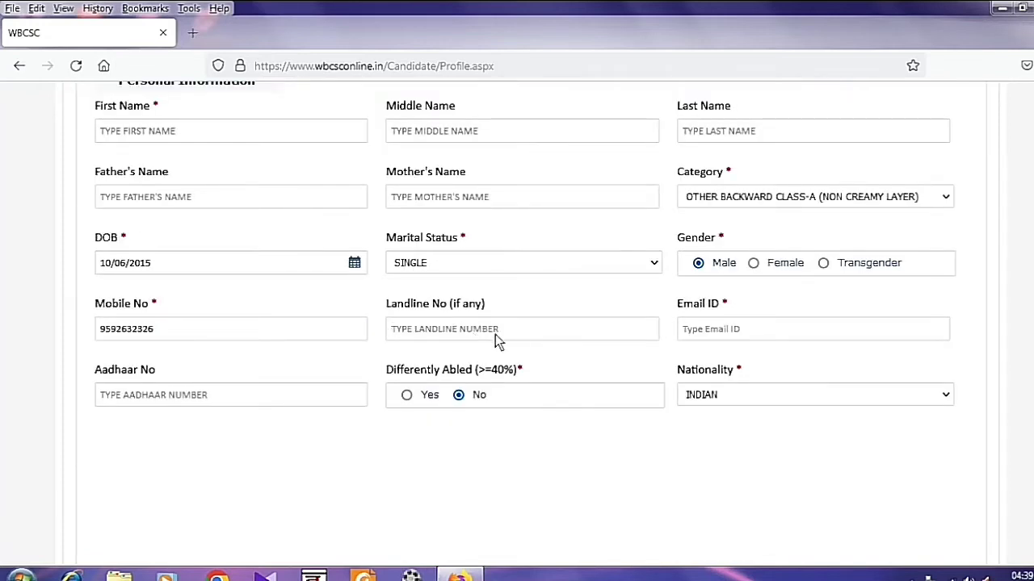
pyautogui.click(731, 336)
pyautogui.click(250, 398)
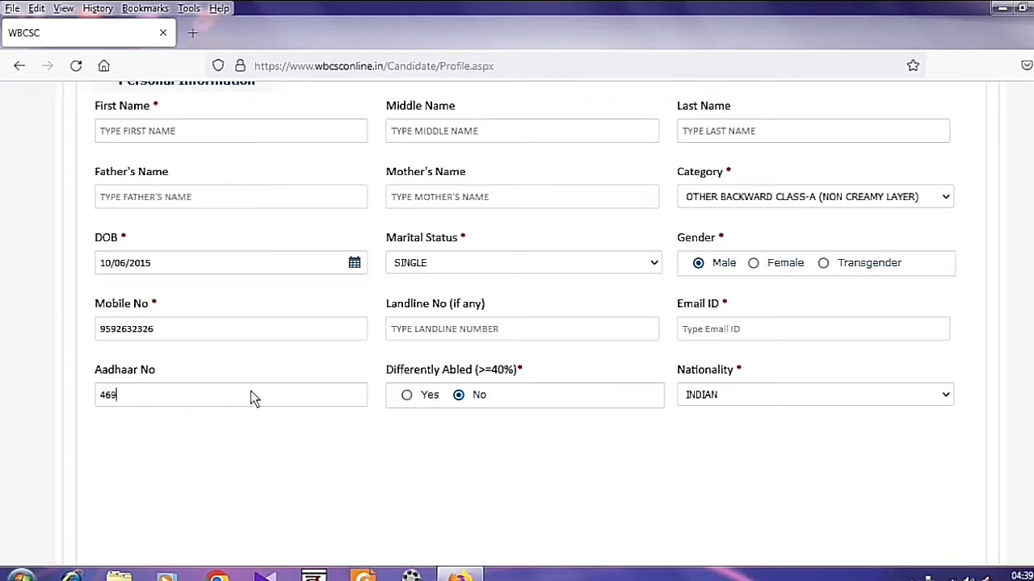
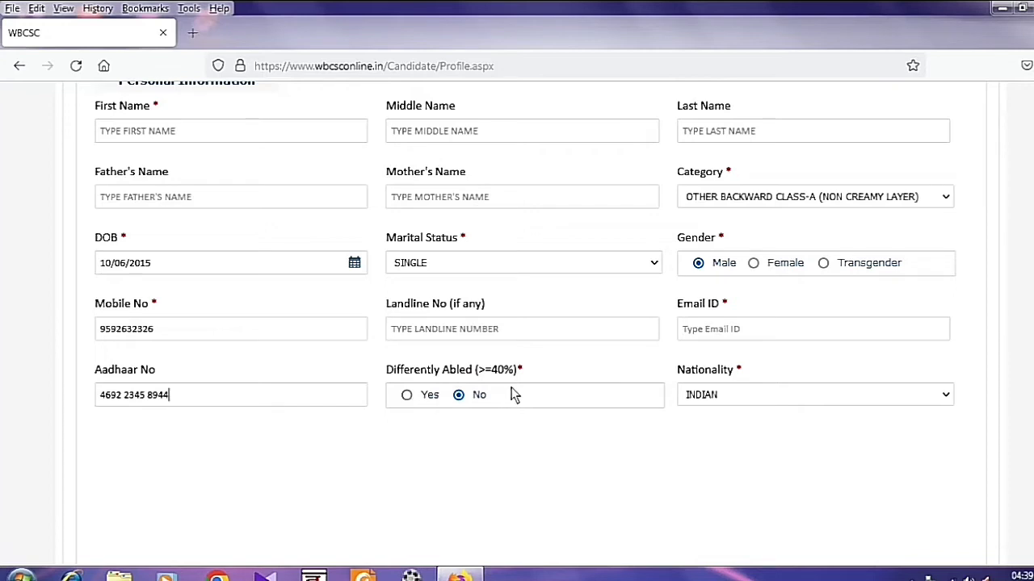
pyautogui.scroll(-5, 529, 395)
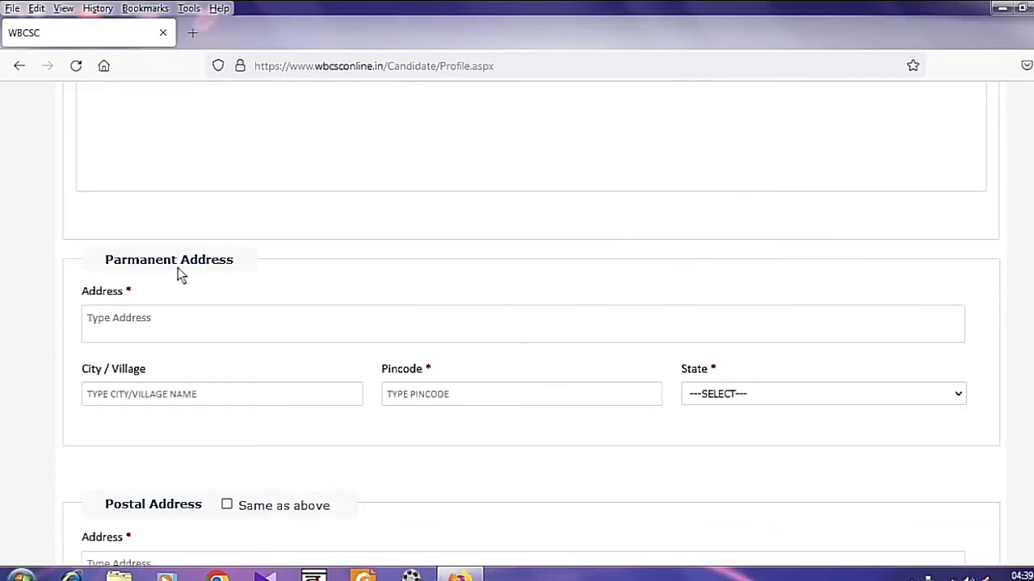
# Complete the permanent address and make the postal address the same as it.
pyautogui.click(134, 319)
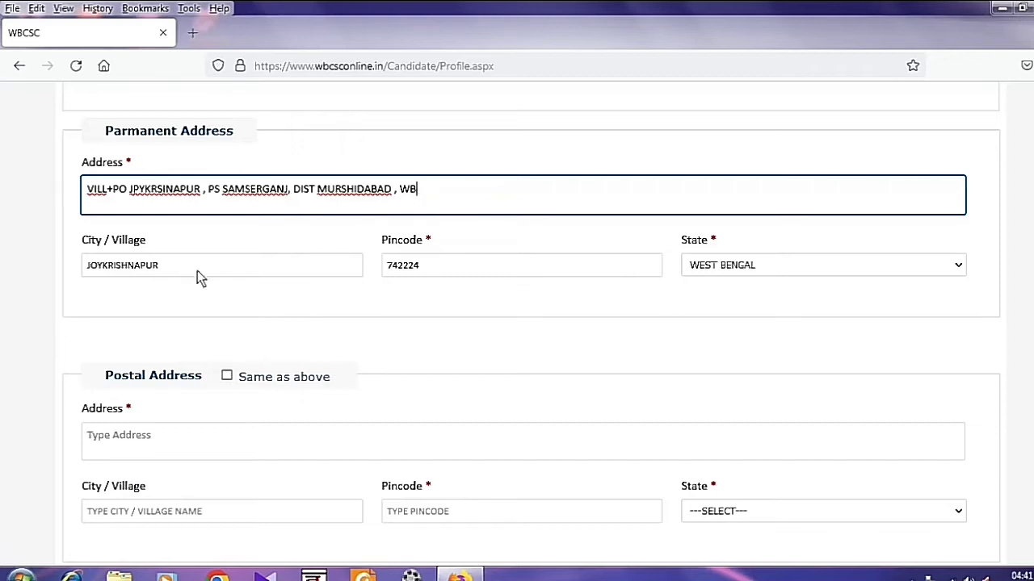
pyautogui.click(159, 267)
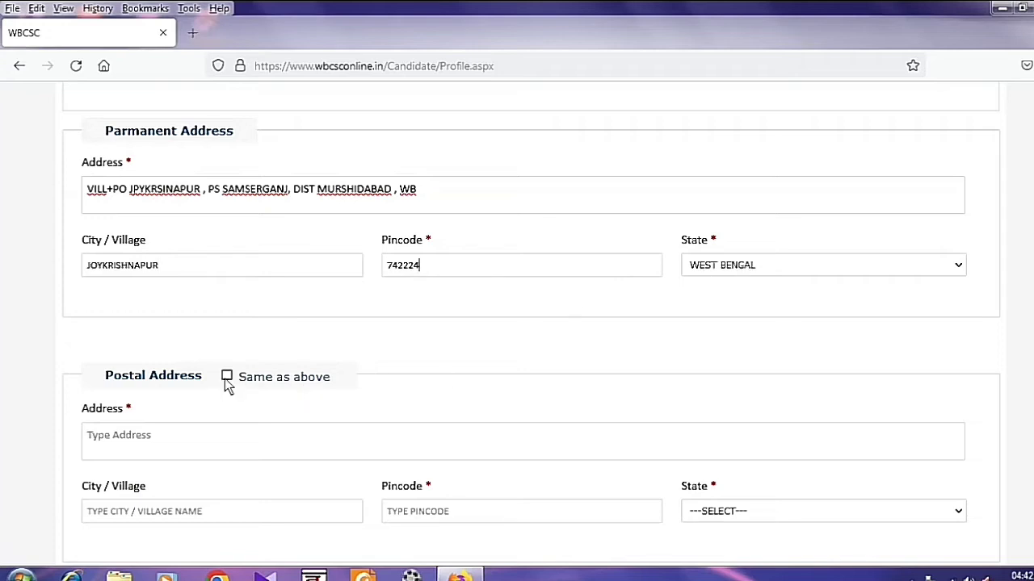
pyautogui.scroll(-3, 388, 409)
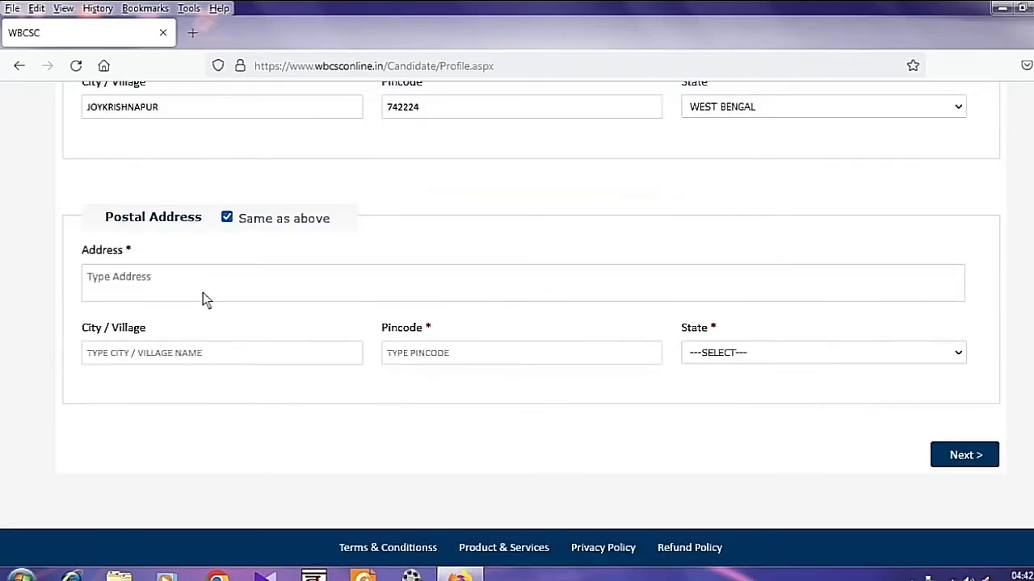
pyautogui.scroll(-3, 508, 411)
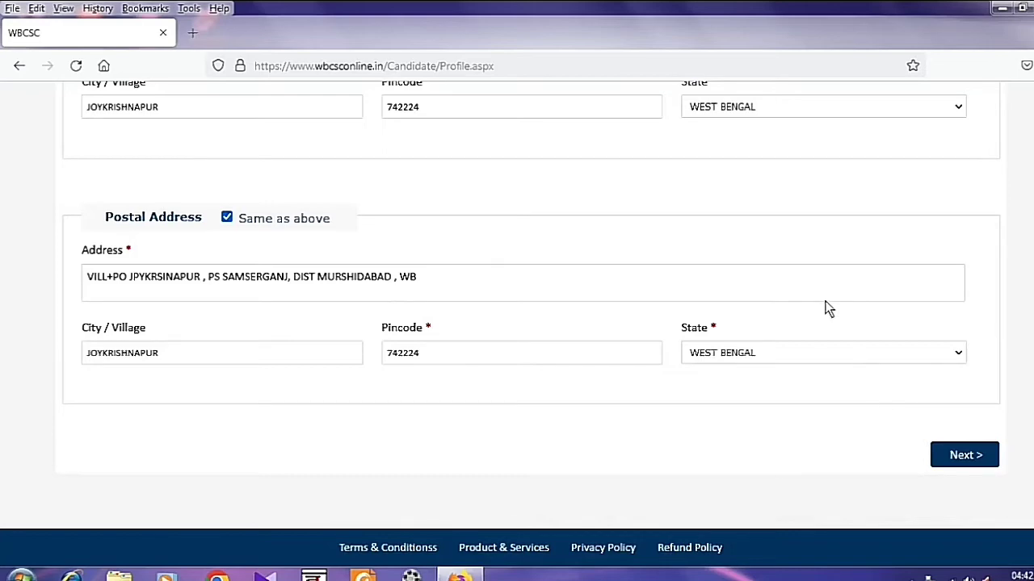
pyautogui.scroll(10, 816, 311)
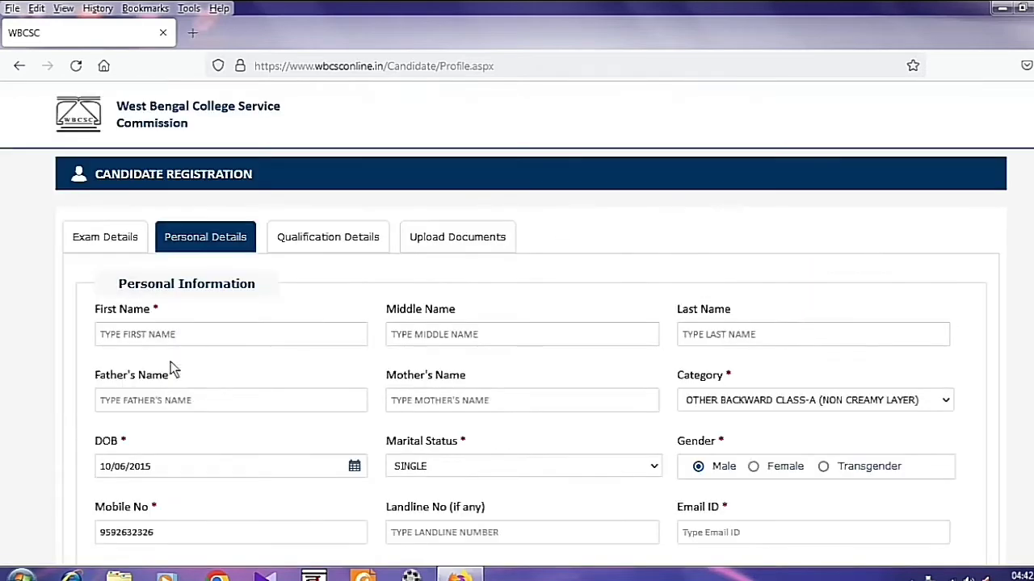
pyautogui.click(194, 338)
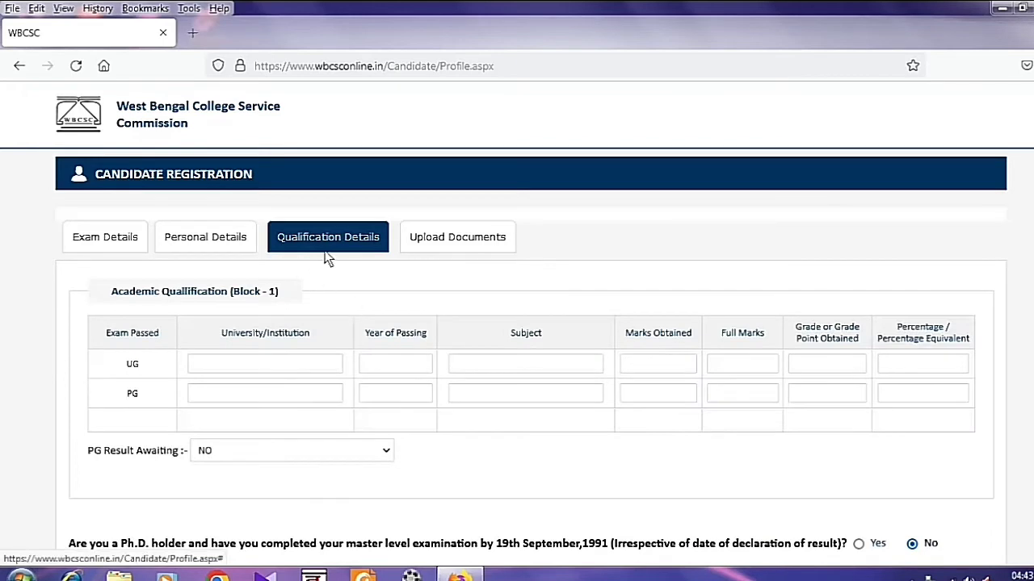
# Enter UNIVERSITY OF KALYANI as the UG university.
pyautogui.click(249, 367)
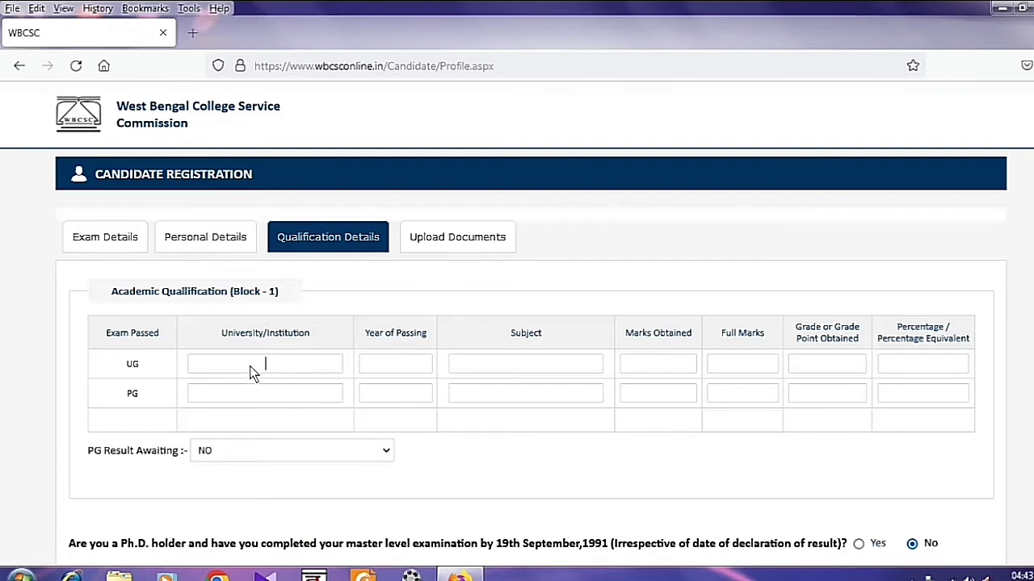
pyautogui.click(418, 363)
pyautogui.click(524, 363)
pyautogui.click(737, 366)
pyautogui.write('UNIVERSITY OF KALYANI')
# Fill the UG year 2017, subject HISTORY and marks obtained.
pyautogui.click(395, 366)
pyautogui.write('2017')
pyautogui.click(538, 364)
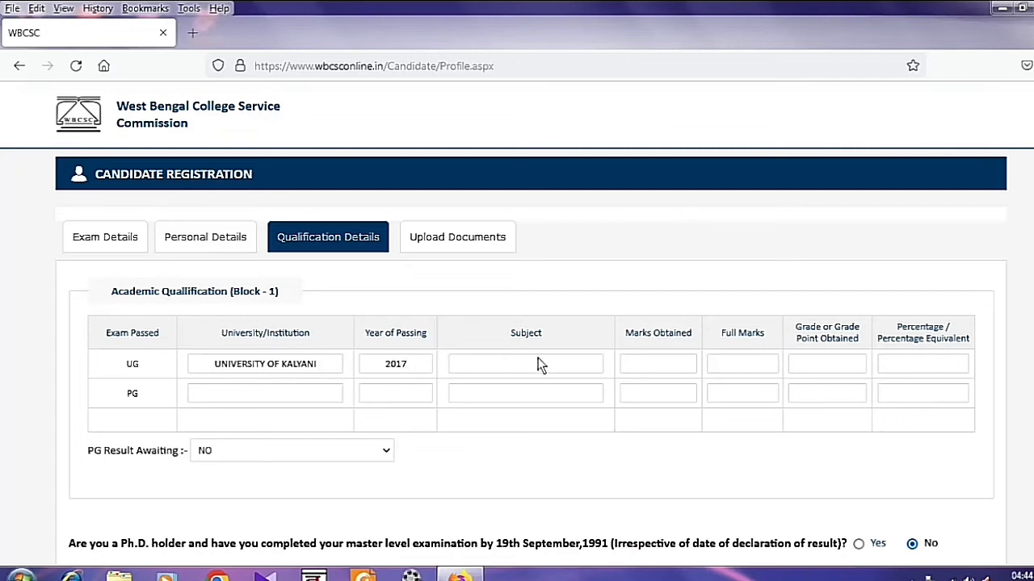
pyautogui.write('HISTORY')
pyautogui.click(659, 366)
pyautogui.write('455')
pyautogui.click(903, 369)
# Enter UG percentage 50 and copy the university name into the PG row.
pyautogui.write('50')
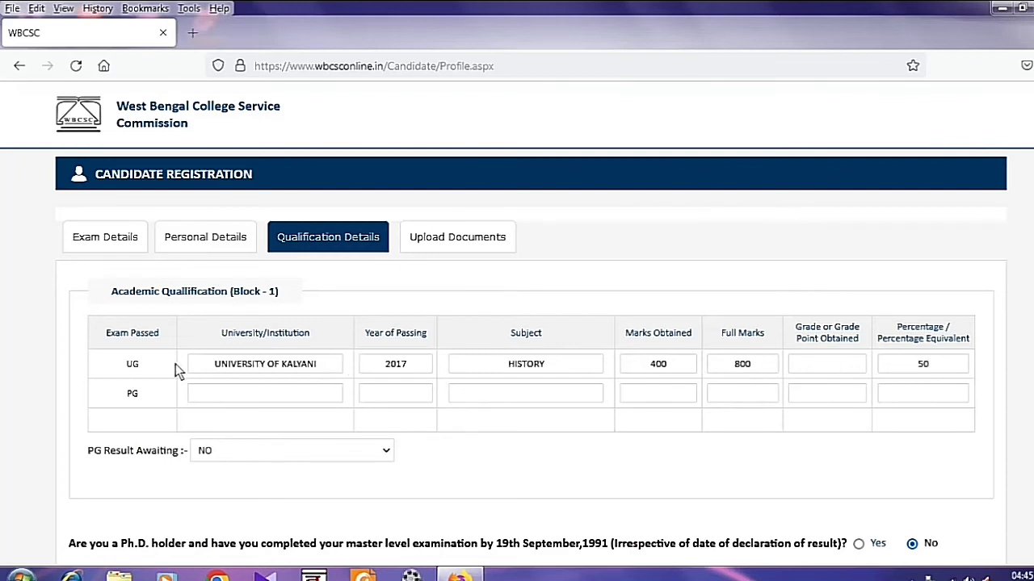
pyautogui.tripleClick(232, 365)
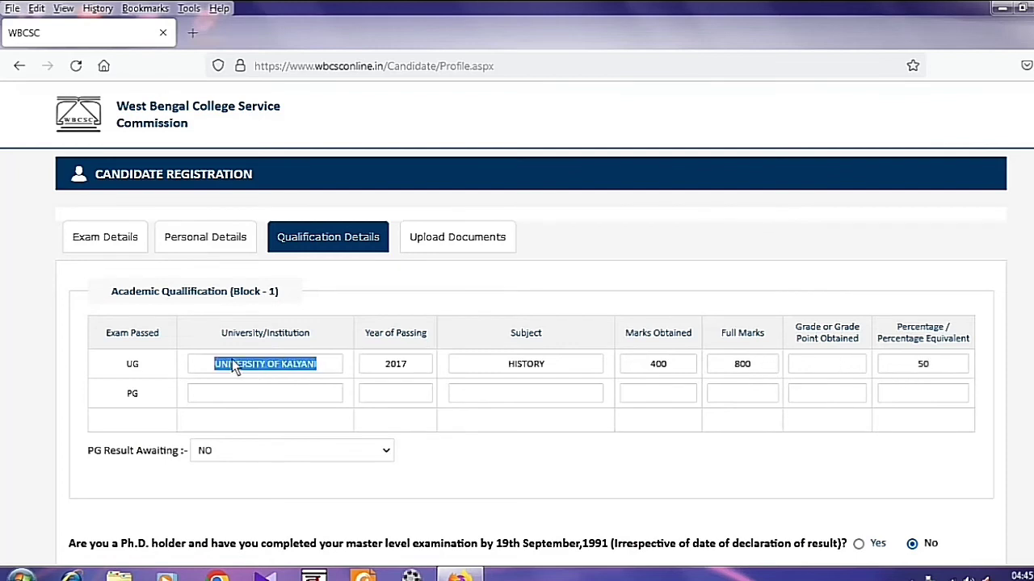
pyautogui.rightClick(232, 361)
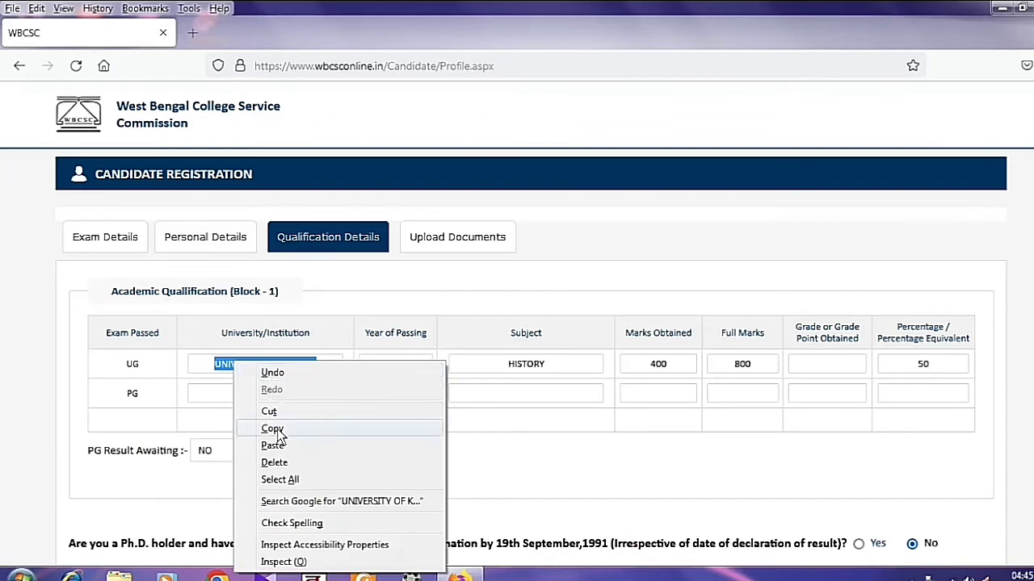
pyautogui.click(275, 429)
pyautogui.click(217, 393)
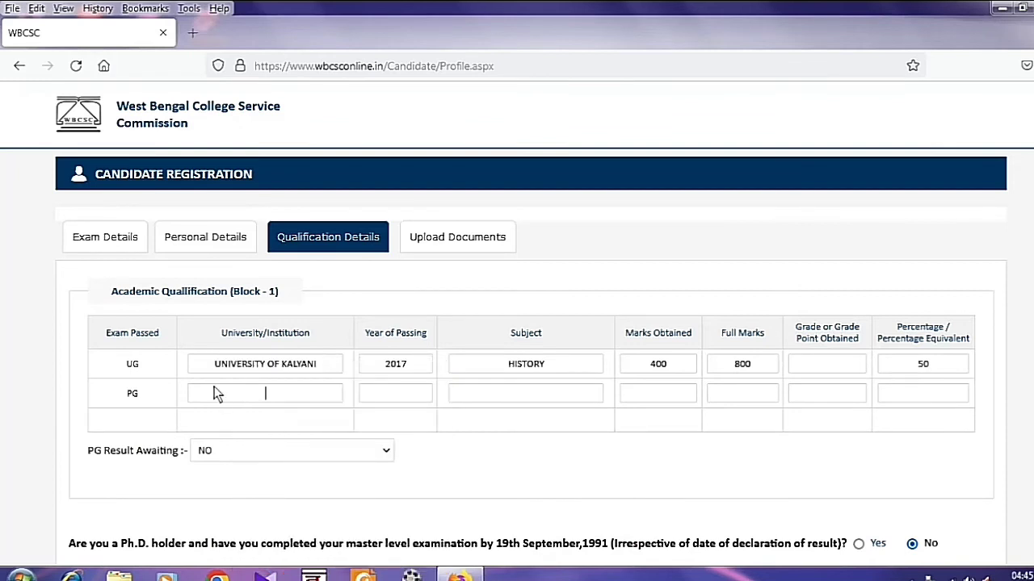
pyautogui.hotkey('ctrl', 'v')
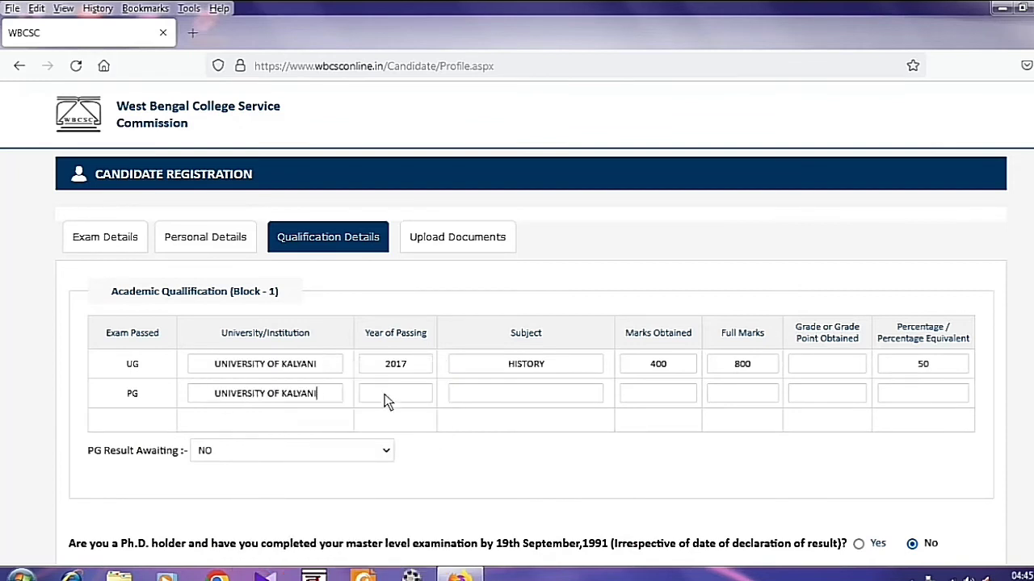
# Enter PG year 2019, subject HISTORY, and keep PG Result Awaiting at NO.
pyautogui.click(379, 393)
pyautogui.write('2019')
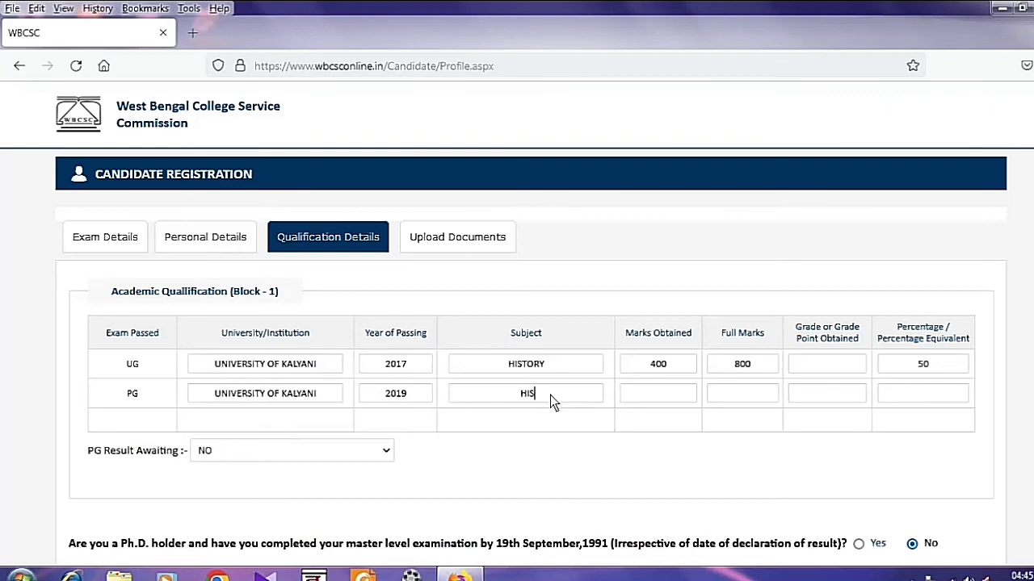
pyautogui.click(550, 395)
pyautogui.write('HISTORY')
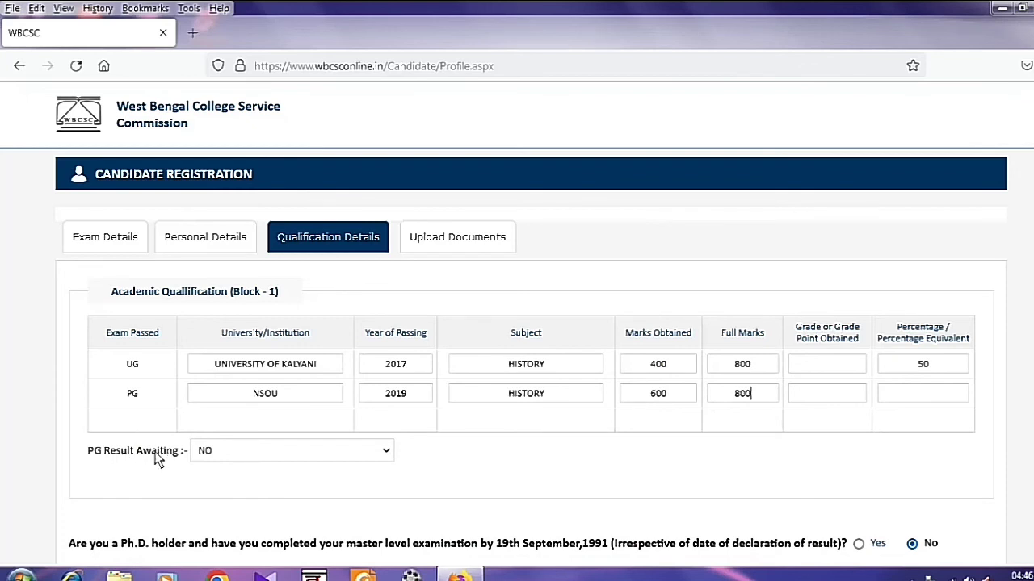
pyautogui.click(287, 453)
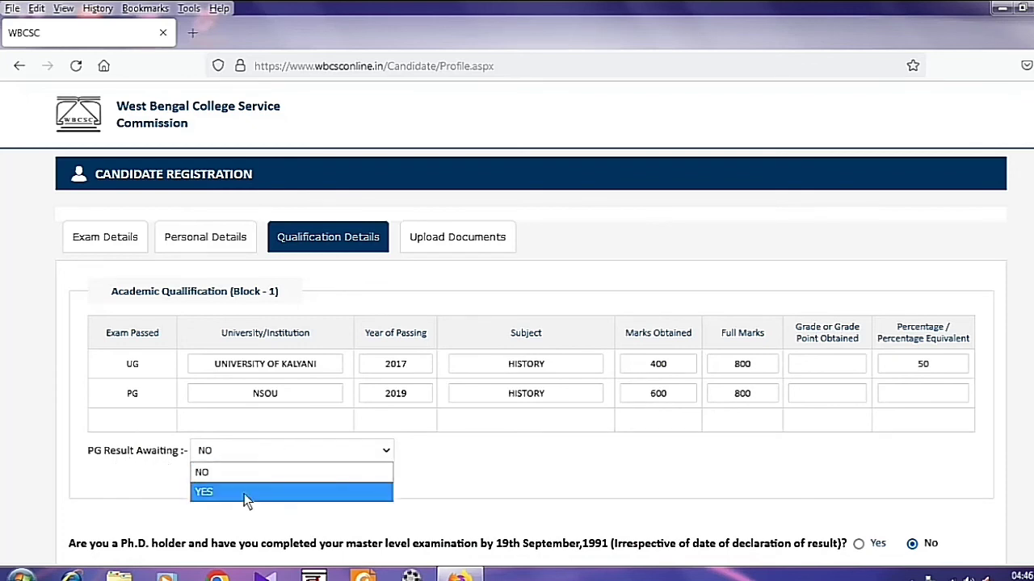
pyautogui.click(212, 478)
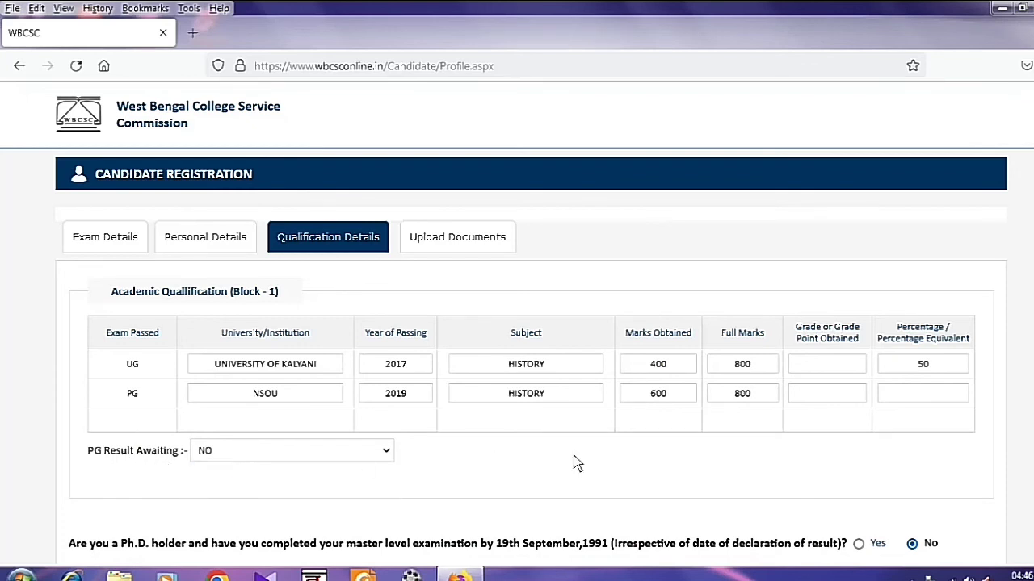
# Add the missing PG percentage and proceed to the Upload Documents section.
pyautogui.scroll(-2, 808, 387)
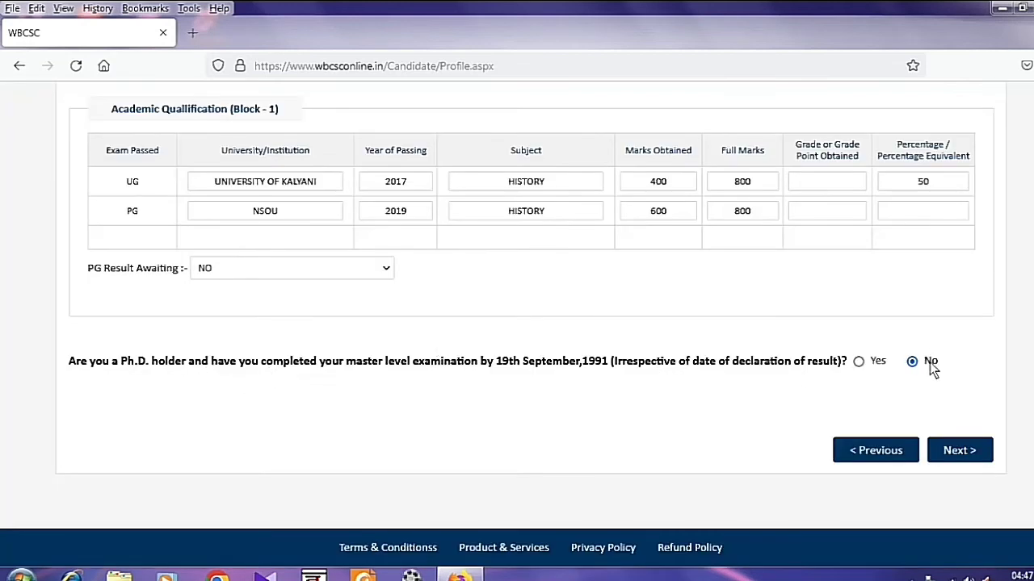
pyautogui.click(963, 448)
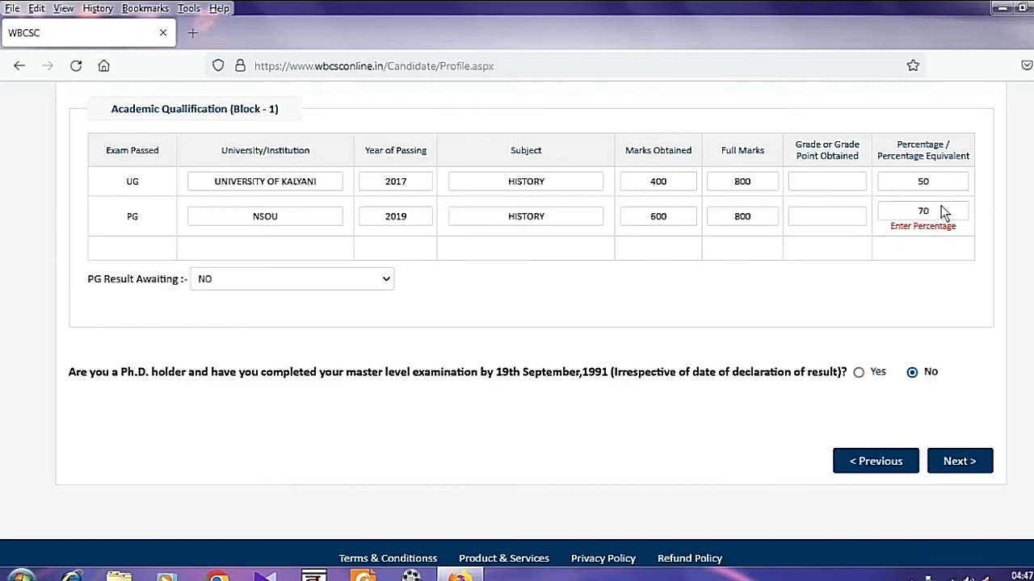
pyautogui.click(959, 465)
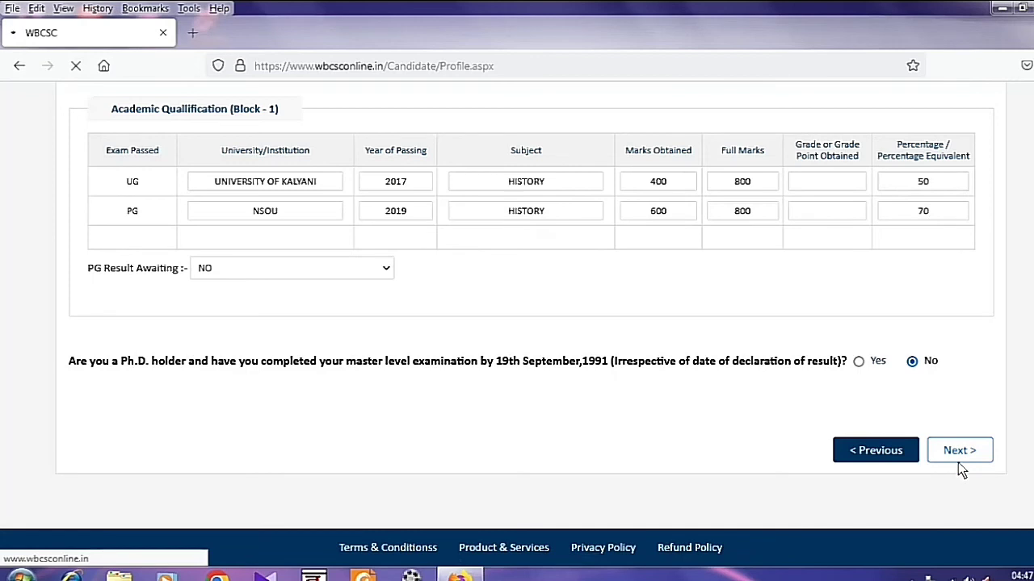
pyautogui.scroll(1, 960, 464)
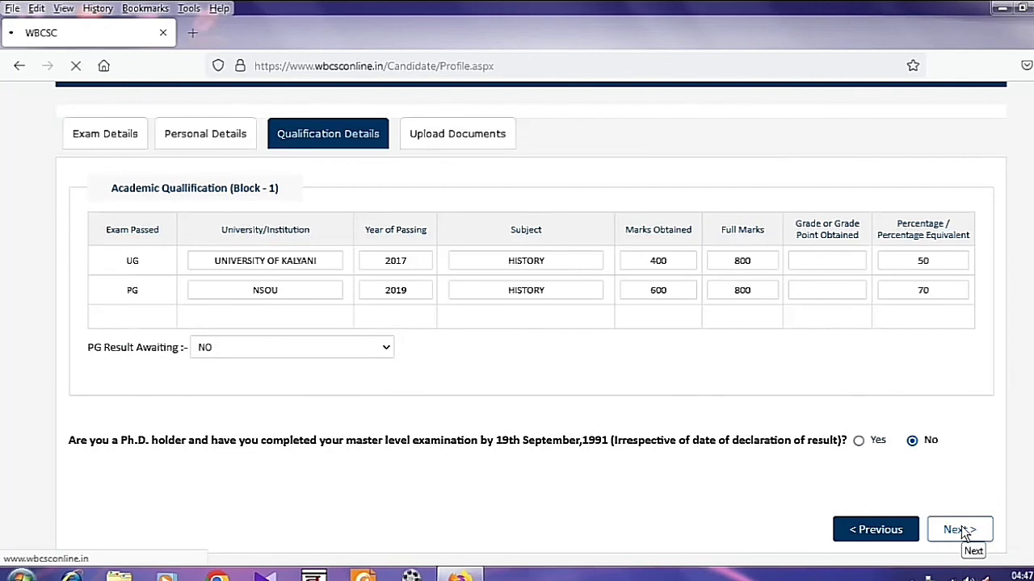
pyautogui.click(963, 530)
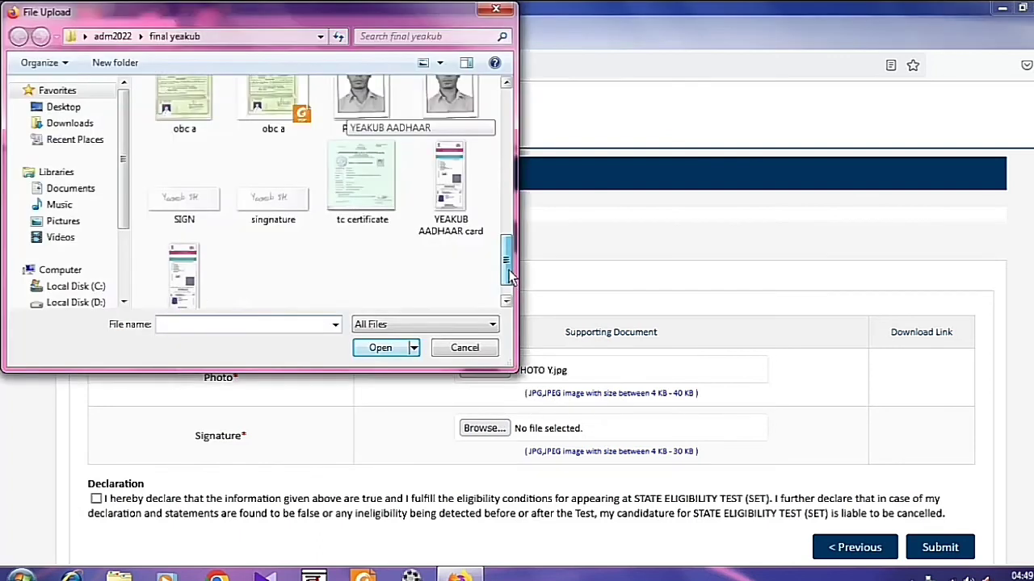
# Attach SIGN.jpg as the signature, accept the declaration and submit the registration.
pyautogui.scroll(-1, 200, 178)
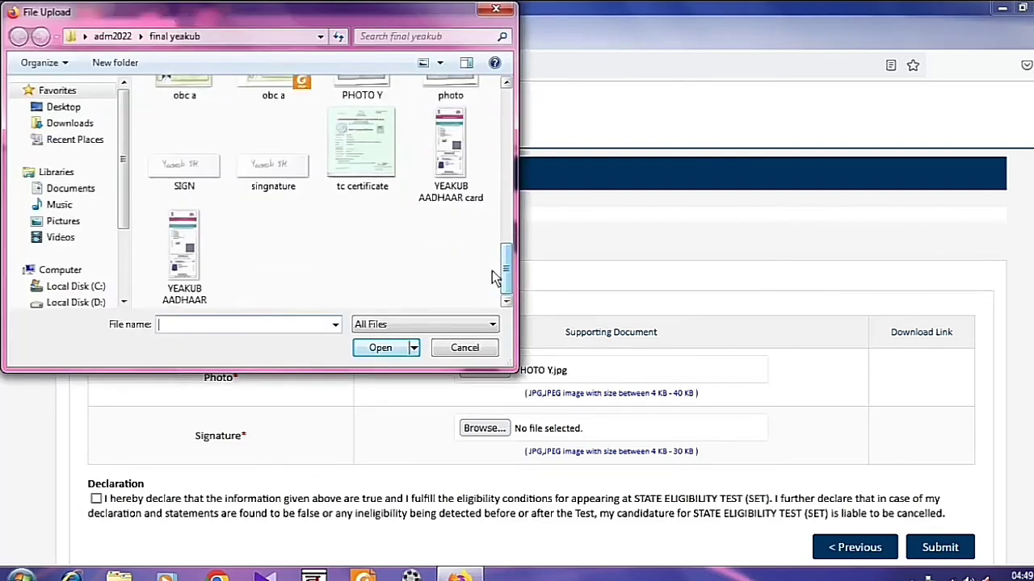
pyautogui.click(199, 178)
pyautogui.click(378, 348)
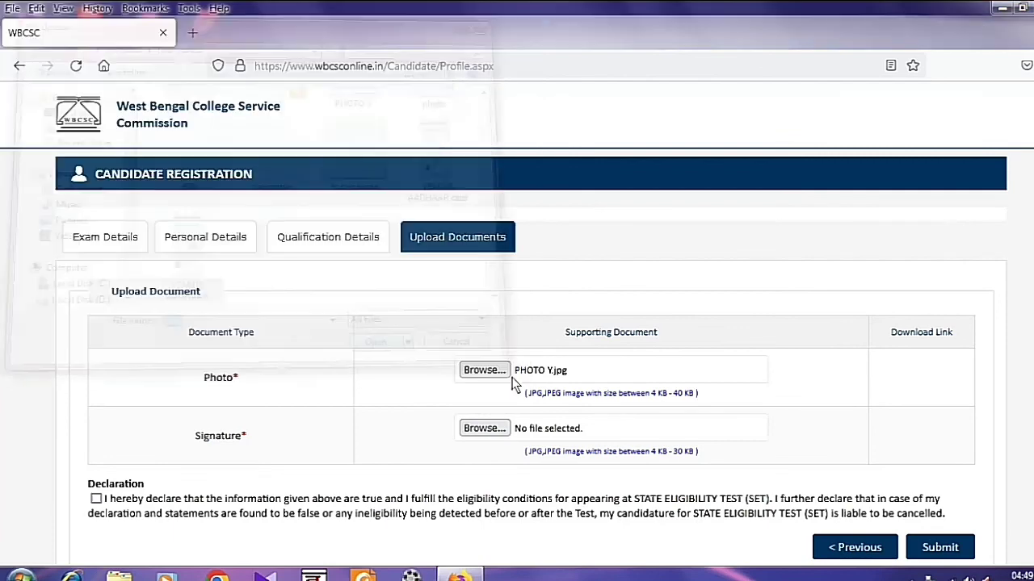
pyautogui.click(940, 548)
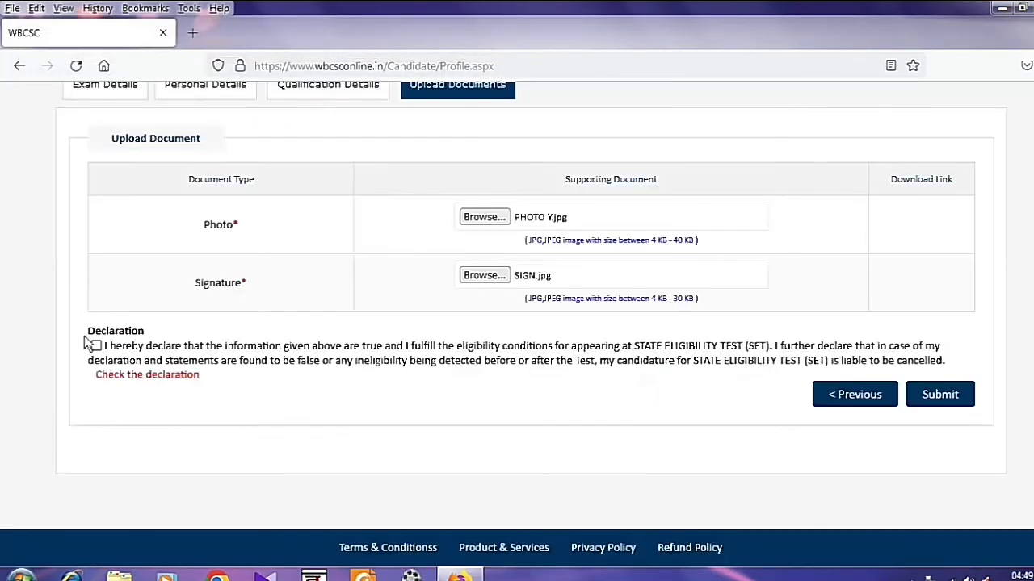
pyautogui.click(95, 346)
pyautogui.click(950, 407)
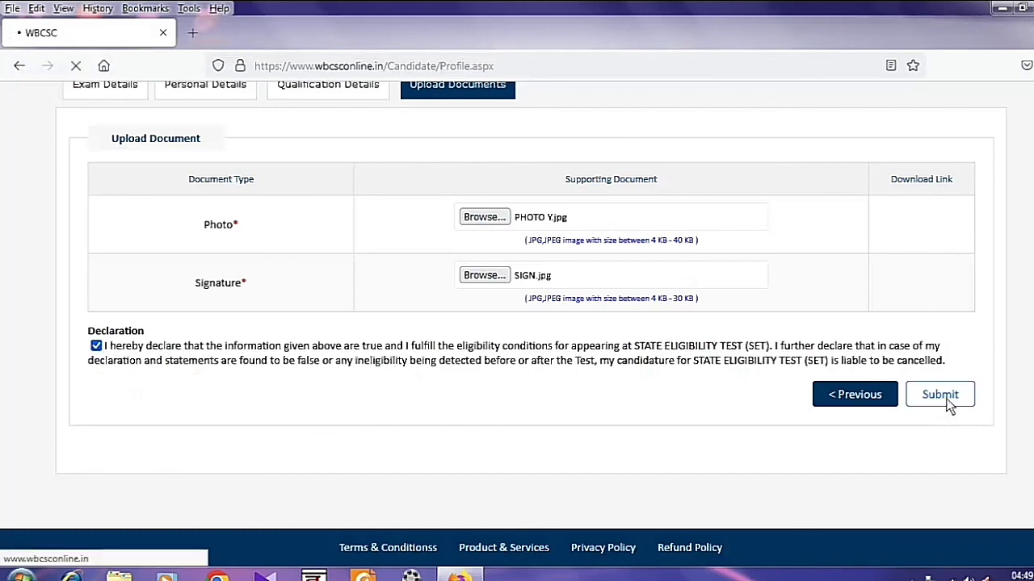